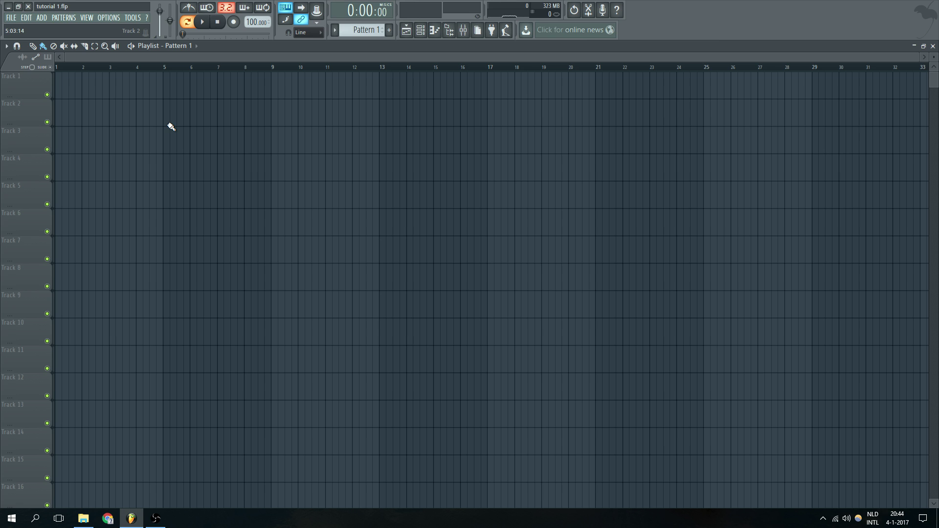
# - Play and stop the song twice to audition it before adding effects
pyautogui.press('space')
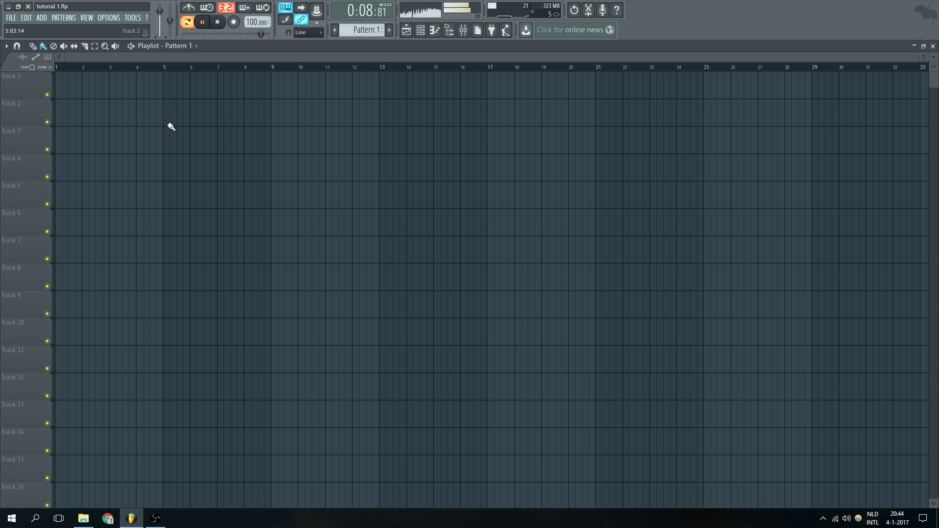
pyautogui.press('space')
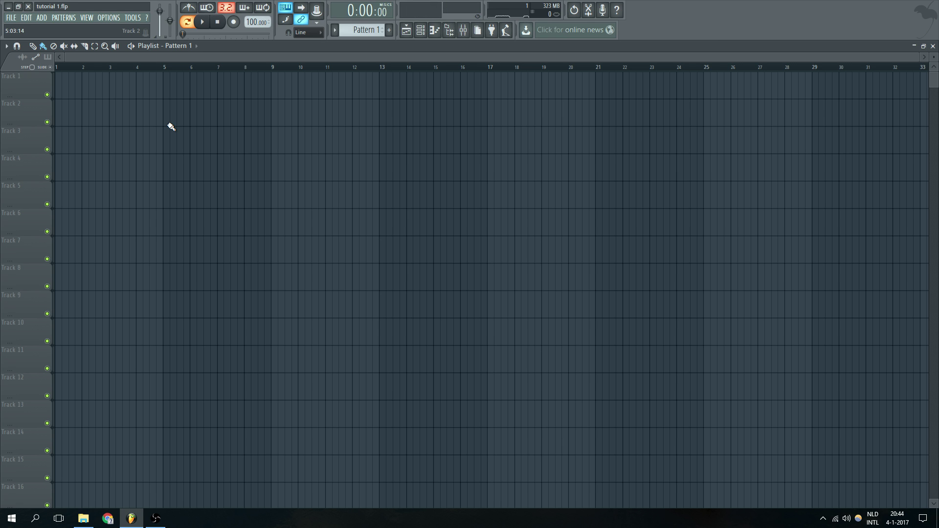
pyautogui.press('space')
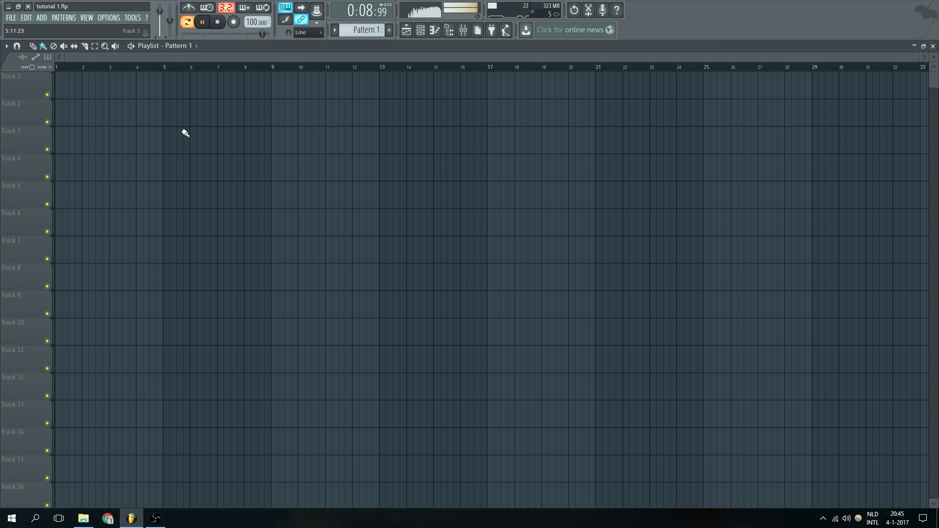
pyautogui.press('space')
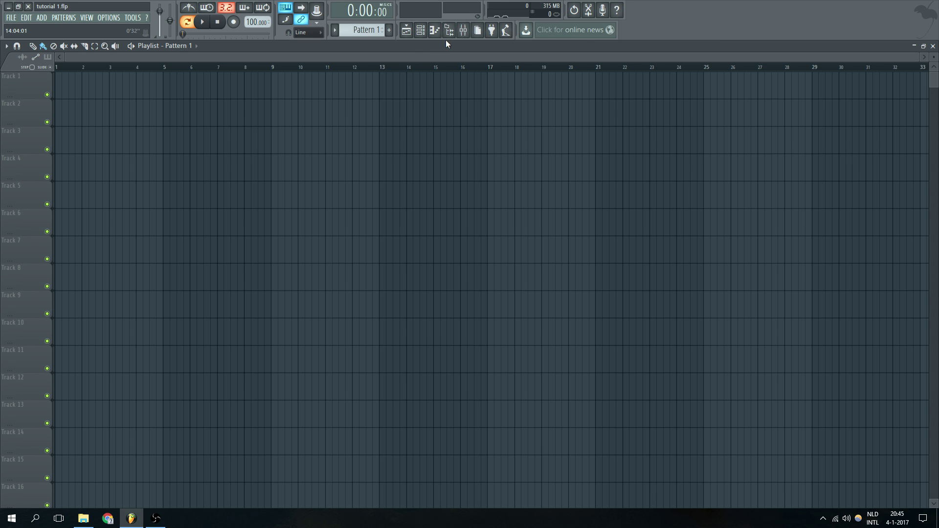
# - Load Fruity Parametric EQ 2 into Insert 1's first slot and move its window higher
pyautogui.click(467, 34)
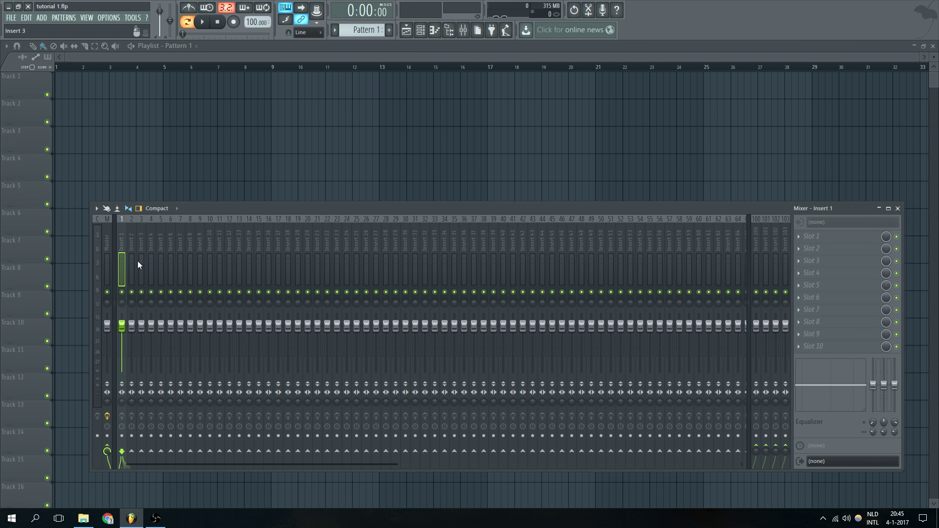
pyautogui.click(811, 239)
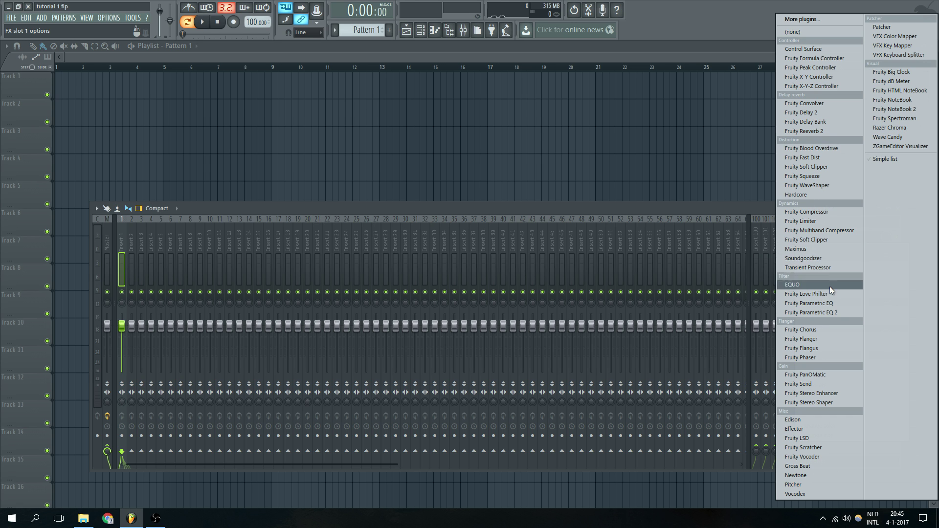
pyautogui.click(827, 315)
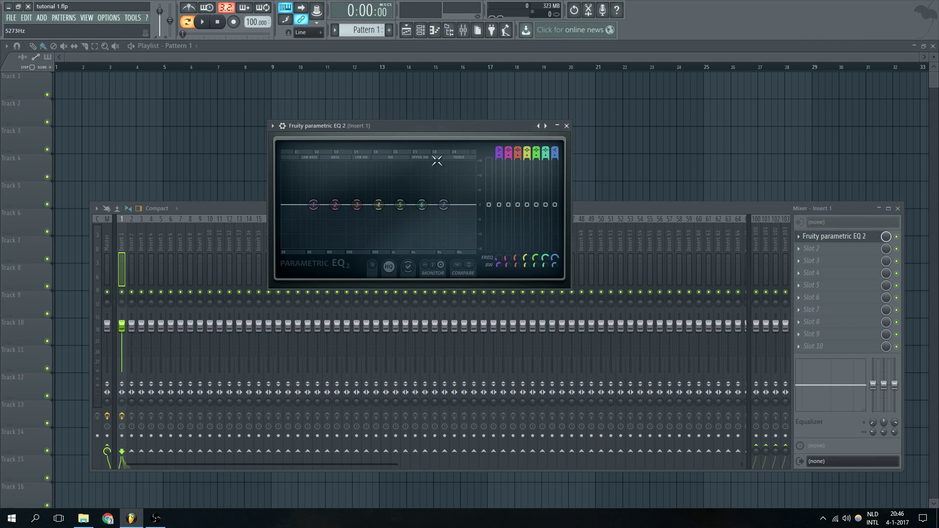
pyautogui.moveTo(383, 126); pyautogui.dragTo(387, 109)
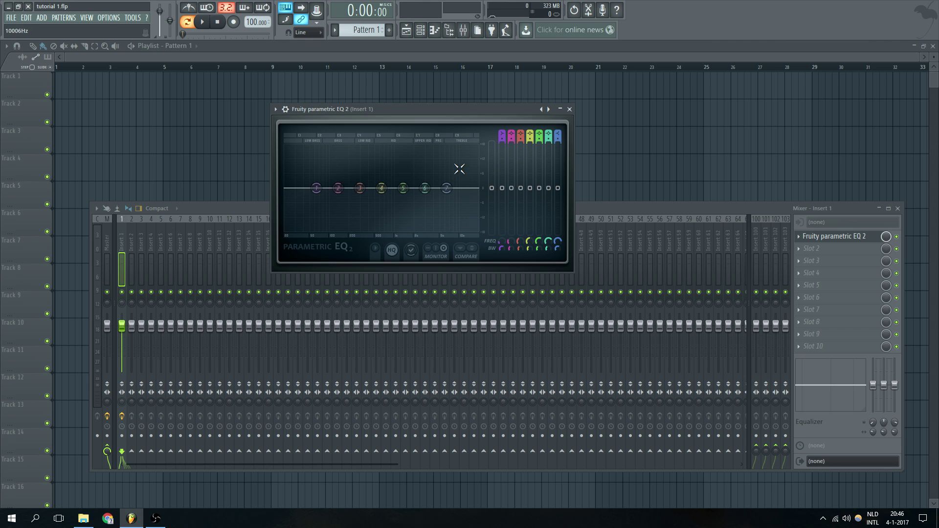
pyautogui.press('space')
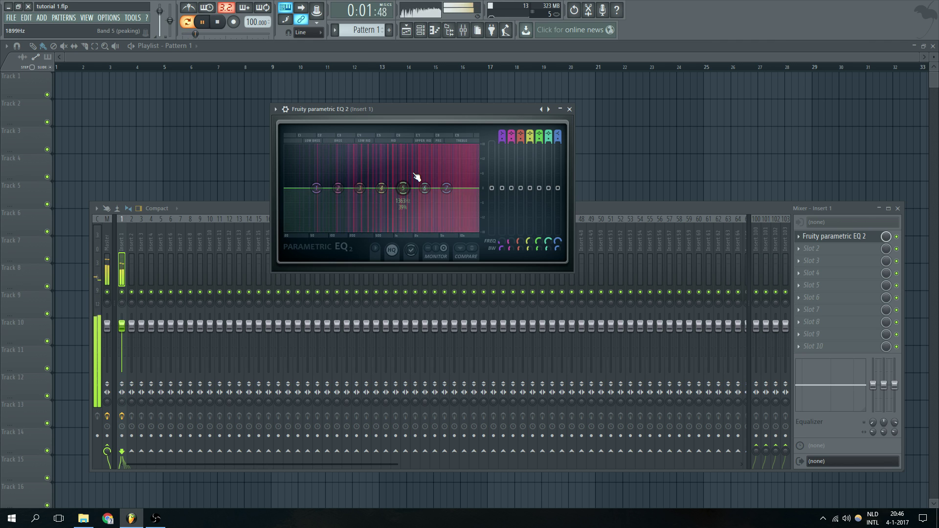
pyautogui.press('space')
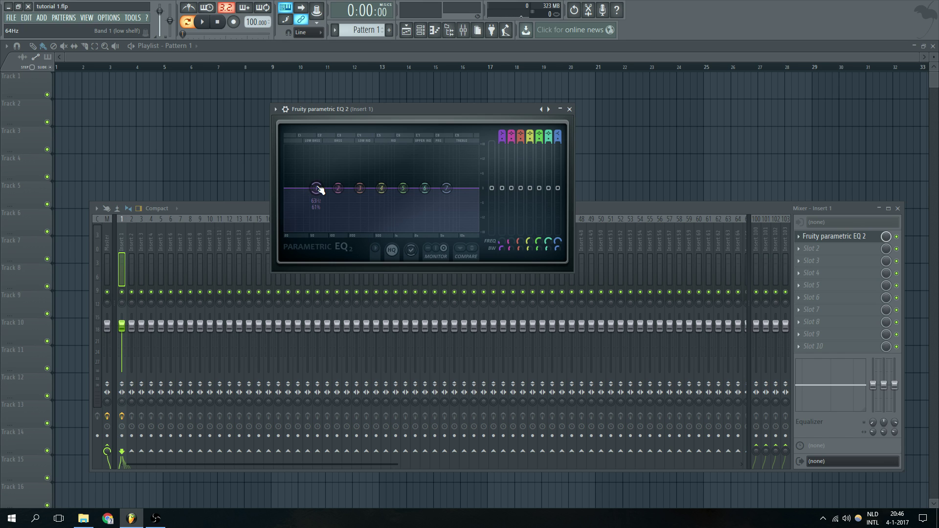
# - Make EQ band 1 a high-pass filter with its cutoff near 216 Hz
pyautogui.rightClick(317, 188)
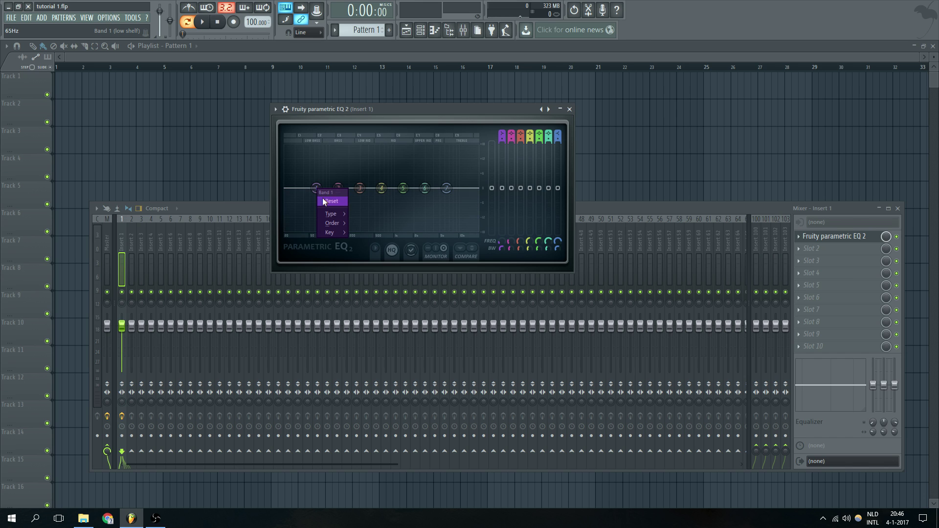
pyautogui.moveTo(329, 217)
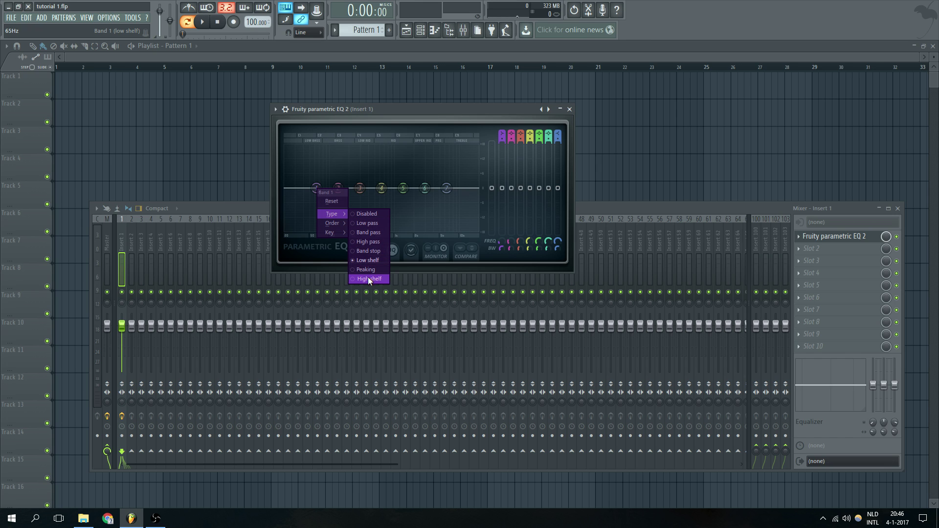
pyautogui.click(369, 242)
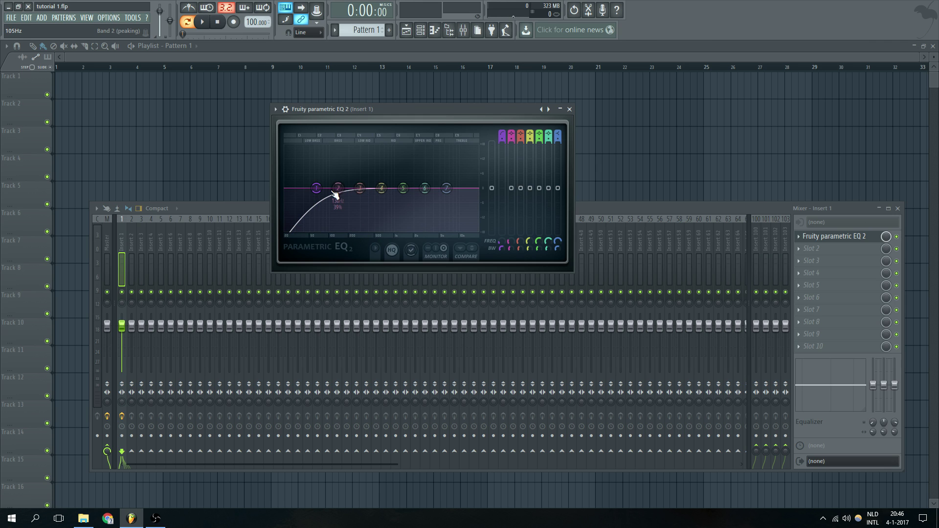
pyautogui.moveTo(502, 242); pyautogui.dragTo(487, 235)
pyautogui.moveTo(319, 188); pyautogui.dragTo(357, 188)
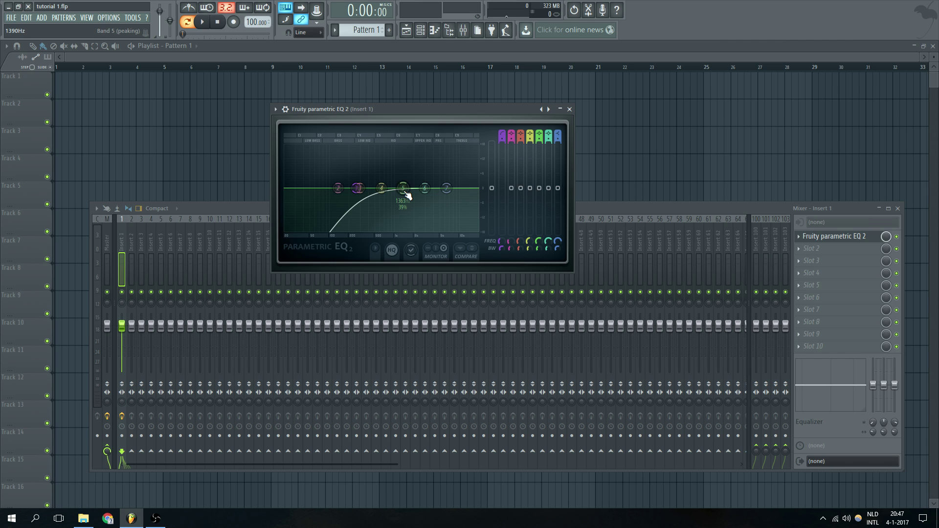
pyautogui.moveTo(357, 188); pyautogui.dragTo(351, 187)
# - Set band 1's slope to Steep 8, move its cutoff to about 234 Hz, and fine-tune its bandwidth
pyautogui.rightClick(350, 187)
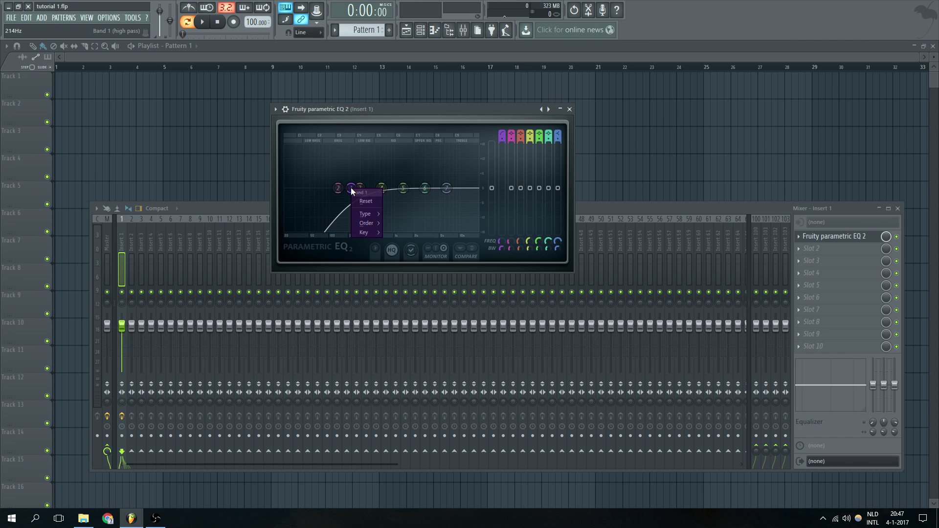
pyautogui.moveTo(358, 223)
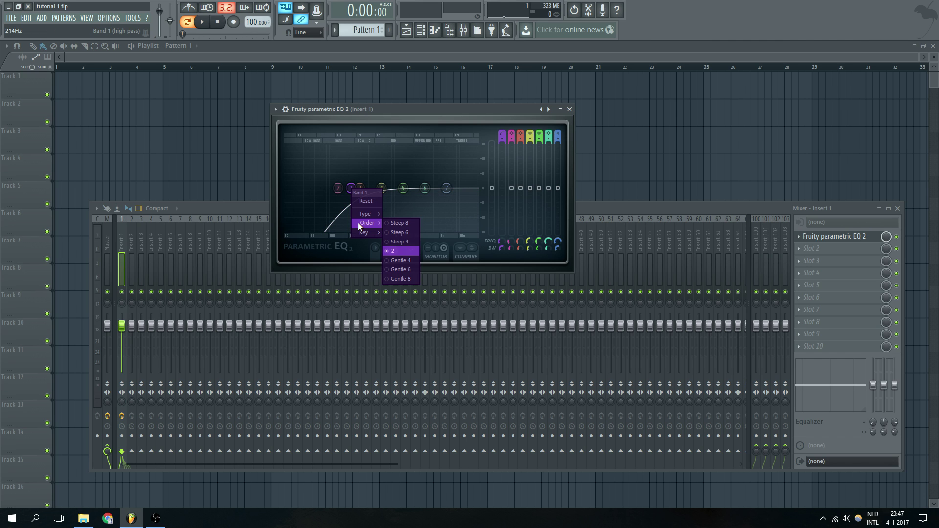
pyautogui.click(399, 225)
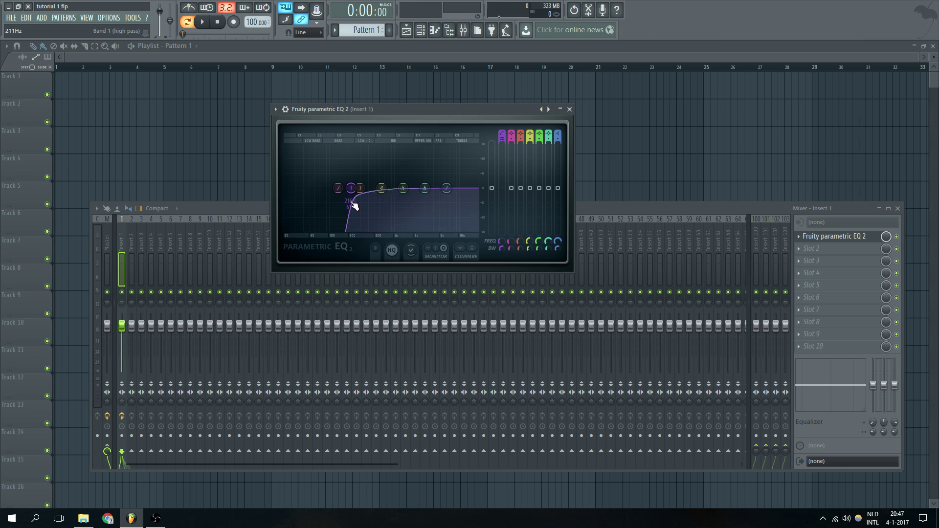
pyautogui.moveTo(347, 217); pyautogui.dragTo(360, 188)
pyautogui.moveTo(500, 249); pyautogui.dragTo(500, 243)
pyautogui.moveTo(502, 248); pyautogui.dragTo(500, 249)
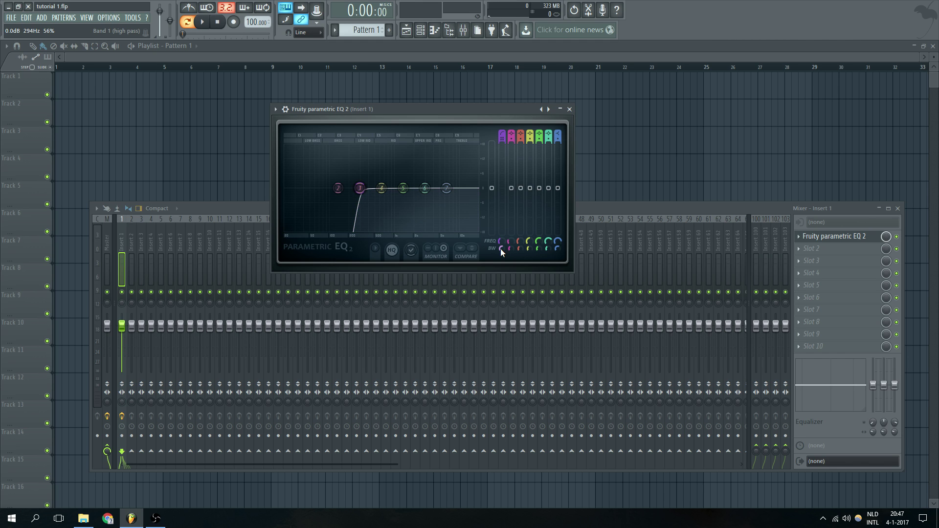
# - Switch EQ band 7 to a low-pass filter
pyautogui.rightClick(447, 189)
pyautogui.moveTo(459, 210)
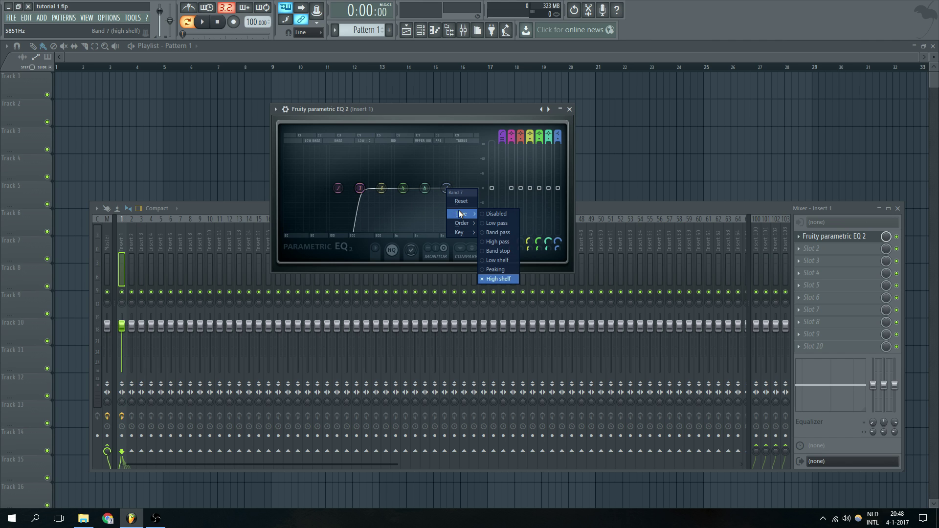
pyautogui.click(498, 223)
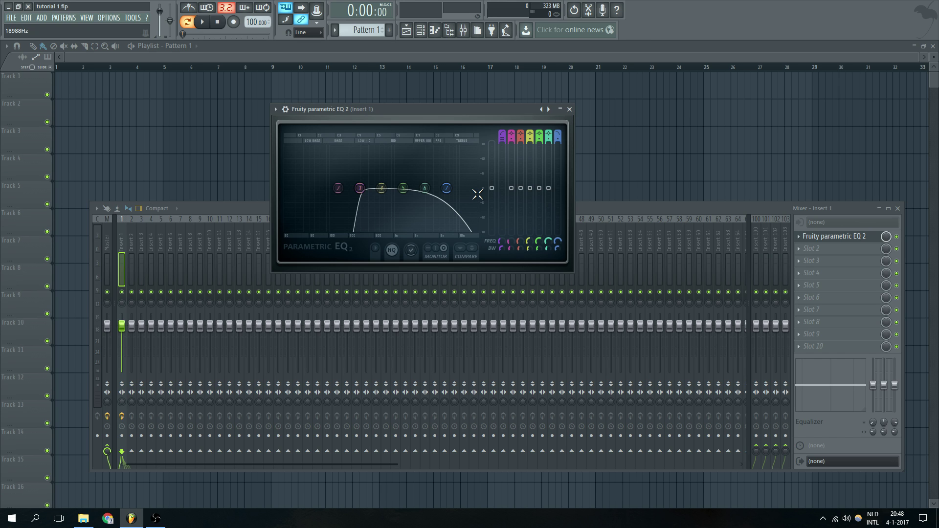
pyautogui.scroll(-5, 447, 188)
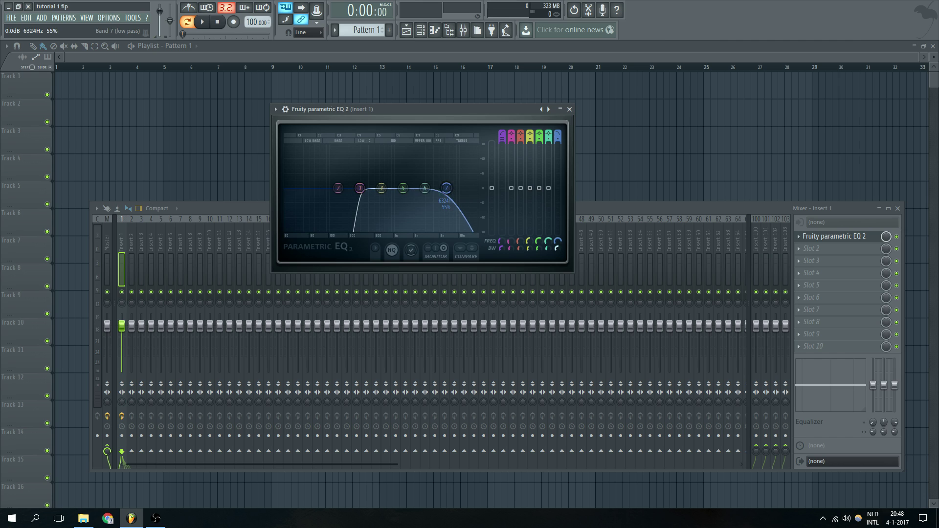
pyautogui.scroll(-1, 446, 188)
pyautogui.scroll(3, 446, 188)
# - Adjust band 7's filter setting and raise its cutoff to about 19 kHz
pyautogui.rightClick(446, 189)
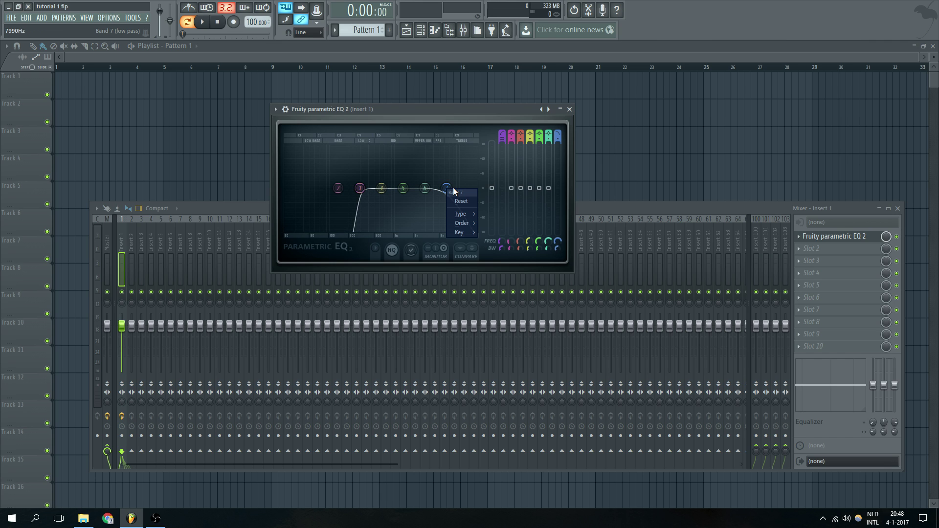
pyautogui.moveTo(465, 214)
pyautogui.click(495, 226)
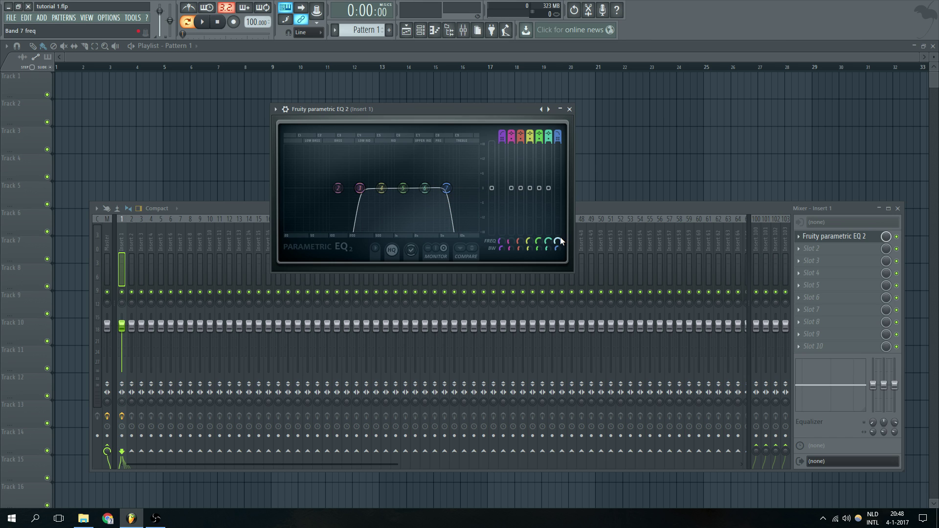
pyautogui.scroll(10, 558, 241)
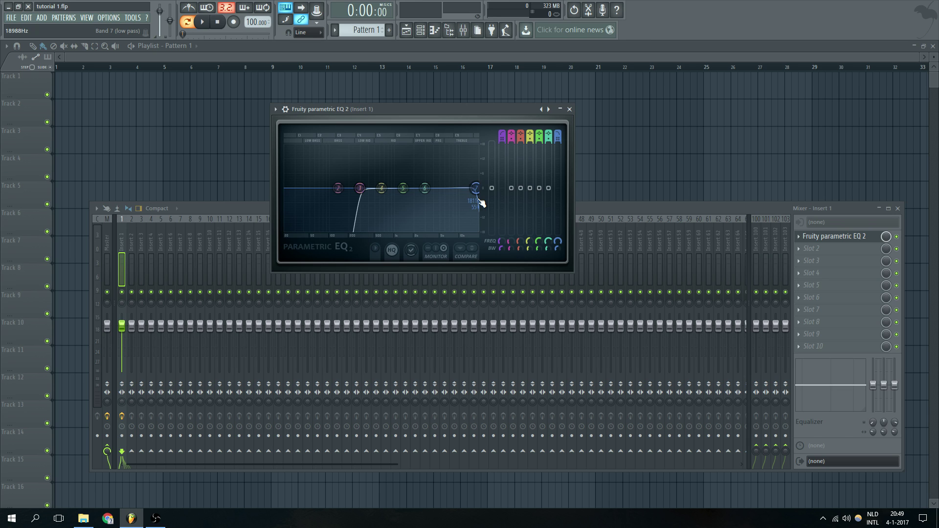
# - Boost band 6 by about 4.9 dB near 10.5 kHz with a narrower 21% bandwidth
pyautogui.scroll(-2, 479, 201)
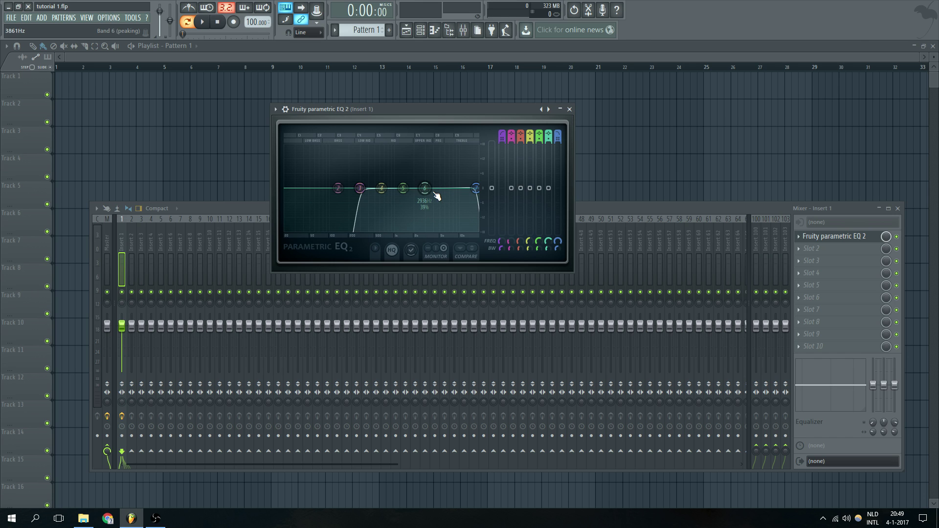
pyautogui.moveTo(426, 188); pyautogui.dragTo(460, 176)
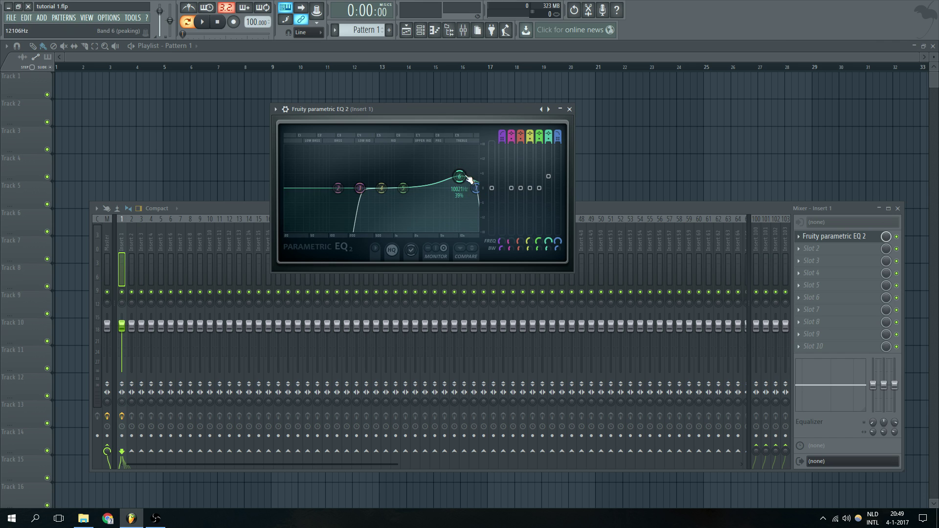
pyautogui.scroll(-2, 452, 180)
pyautogui.scroll(-3, 460, 177)
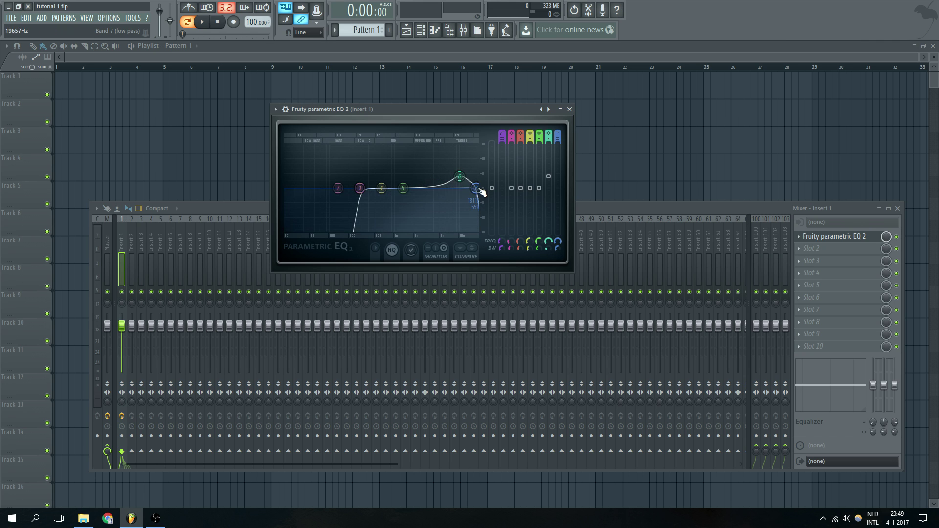
pyautogui.moveTo(455, 182); pyautogui.dragTo(464, 179)
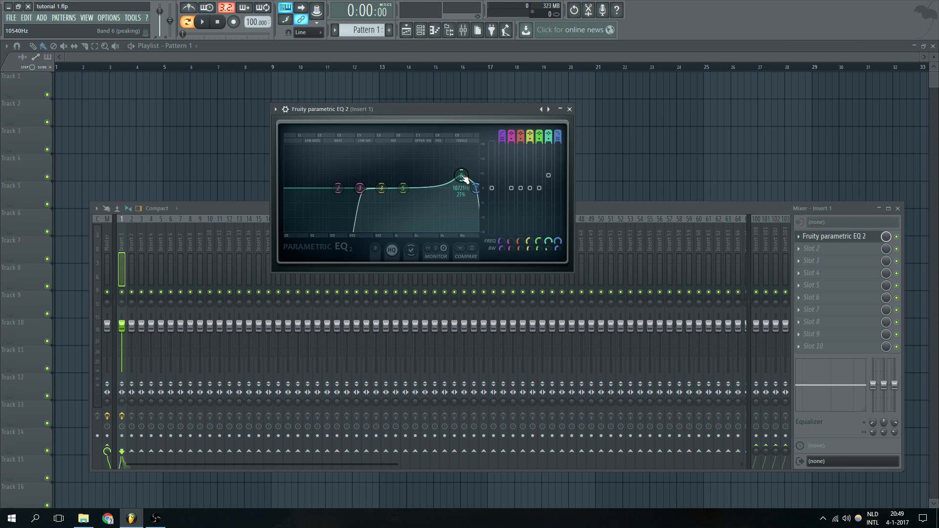
pyautogui.press('space')
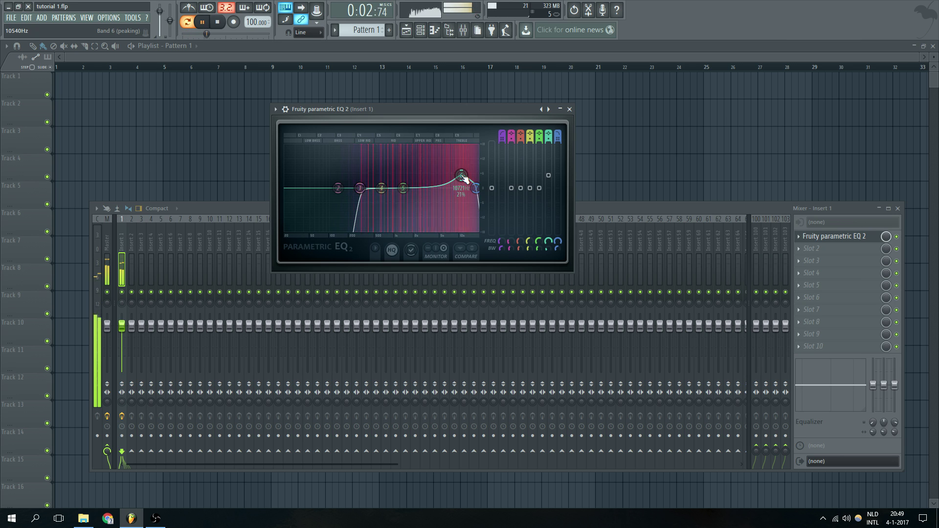
pyautogui.press('space')
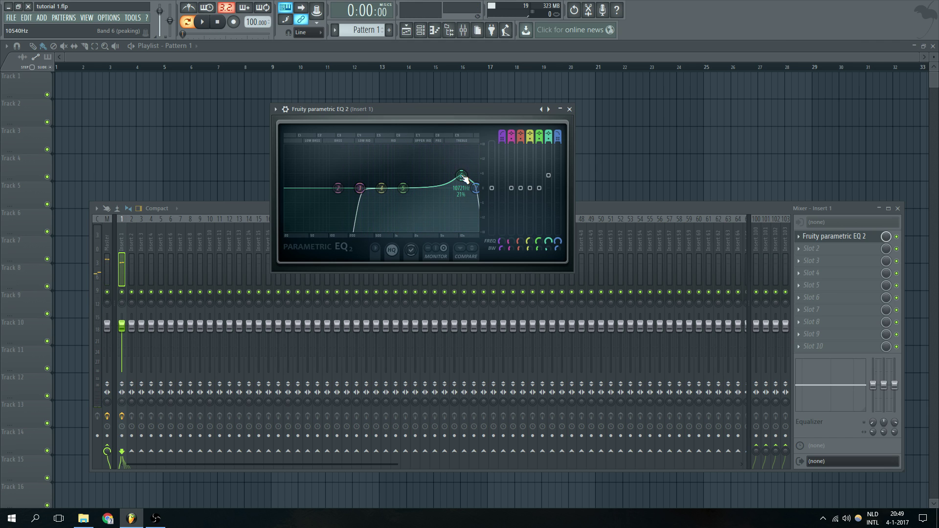